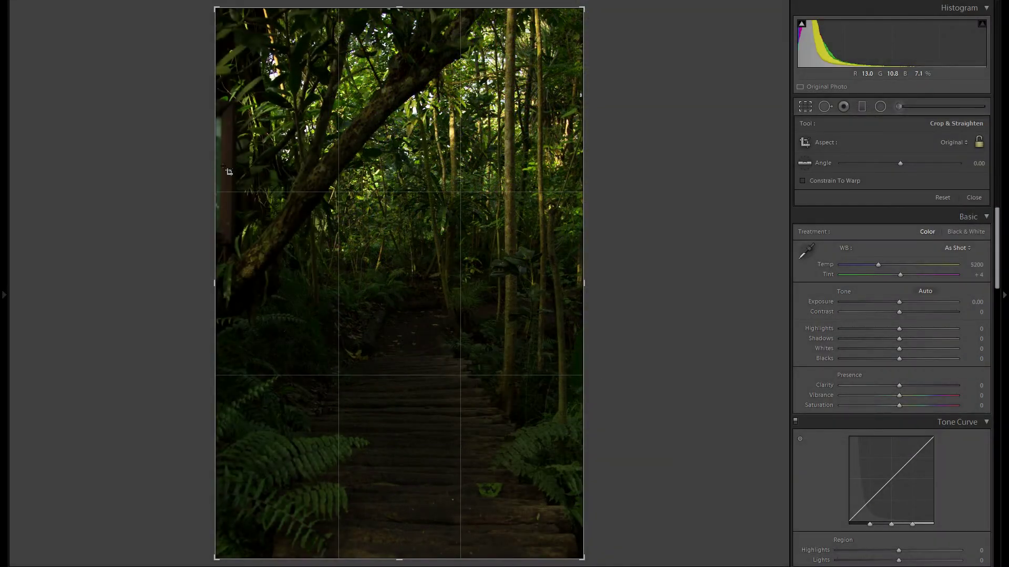
Crop a narrow strip off the photo's left edge and apply the crop.
left_click_drag(218, 171, 230, 170)
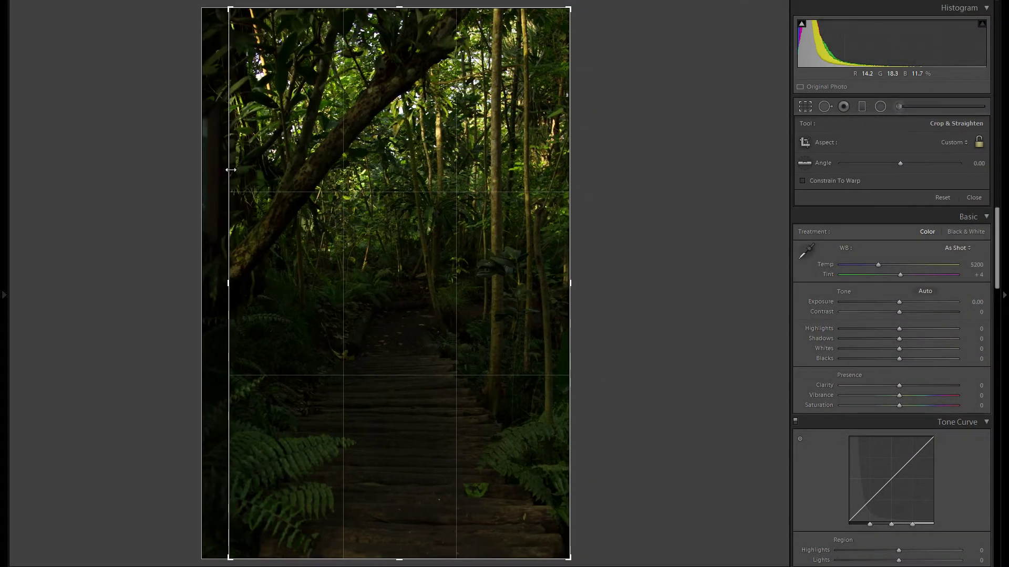
key("Return")
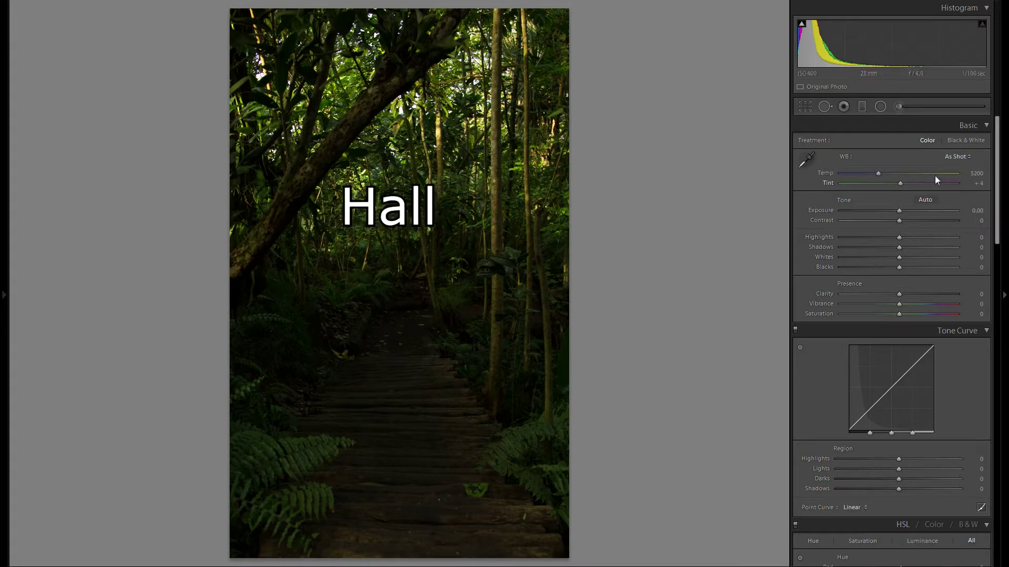
Raise Exposure to +1.43, checking highlight clipping and 1:1 detail.
left_click(899, 210)
left_click_drag(899, 210, 916, 211)
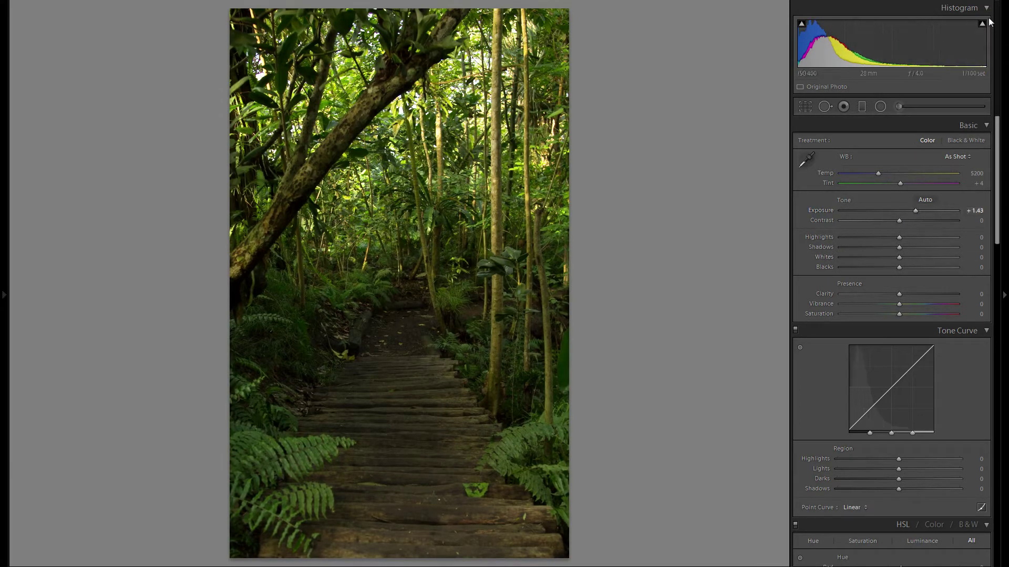
left_click(981, 23)
left_click(445, 105)
Set Shadows +100, Highlights -57, Whites +22 and Blacks -35.
left_click_drag(899, 248, 901, 248)
left_click_drag(978, 256, 1003, 255)
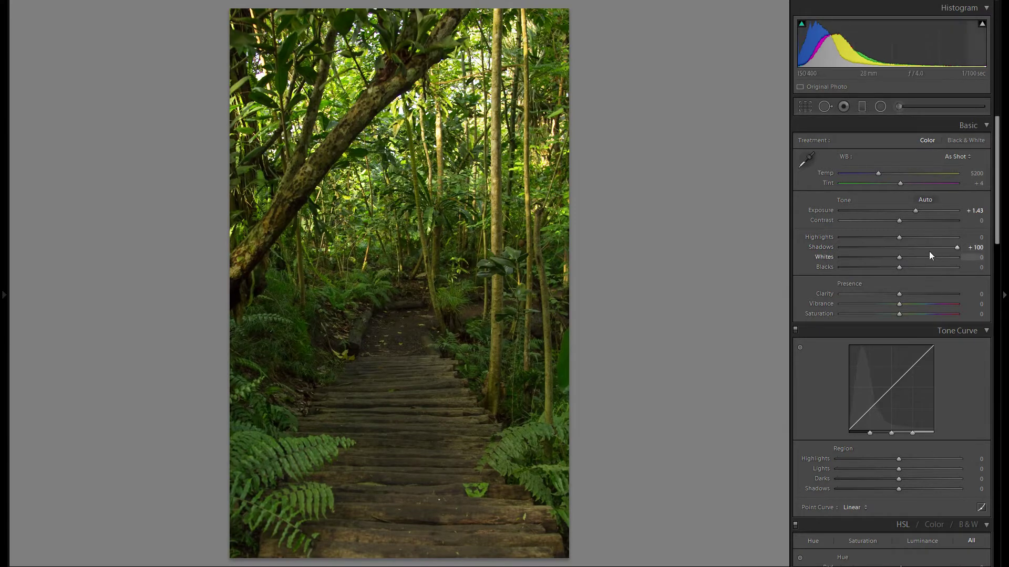
left_click_drag(899, 236, 913, 262)
key("alt")
key("alt")
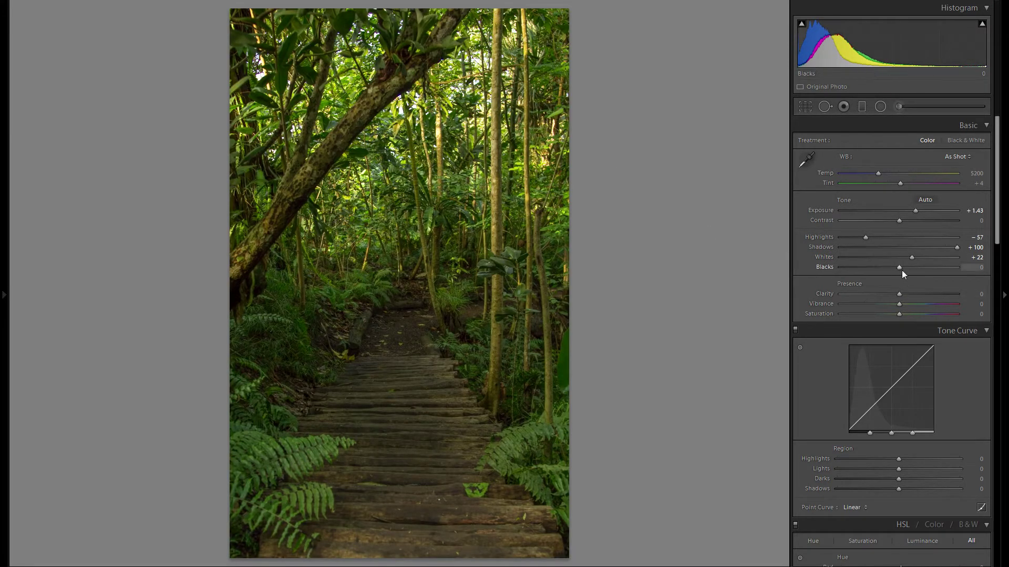
left_click_drag(901, 269, 881, 268)
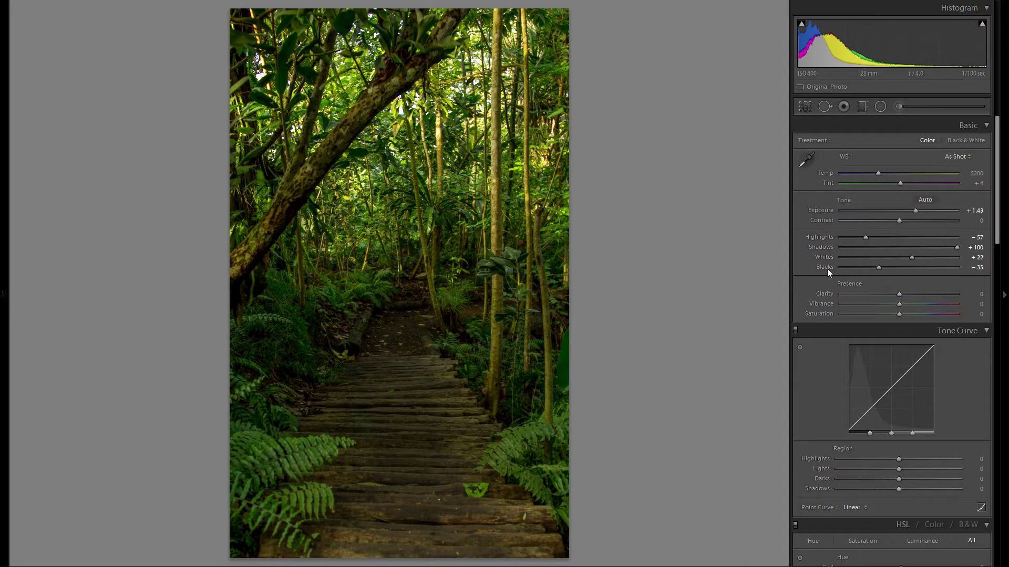
Set Contrast +26 and Blacks +30, trying Clarity and then resetting it to 0.
double_click(827, 269)
left_click_drag(899, 221, 913, 223)
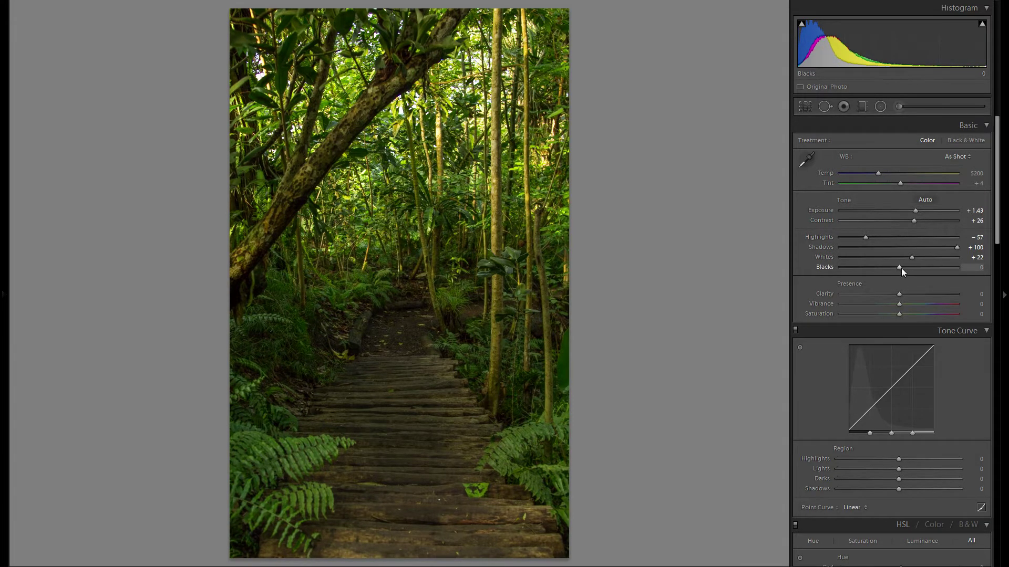
left_click_drag(900, 268, 916, 270)
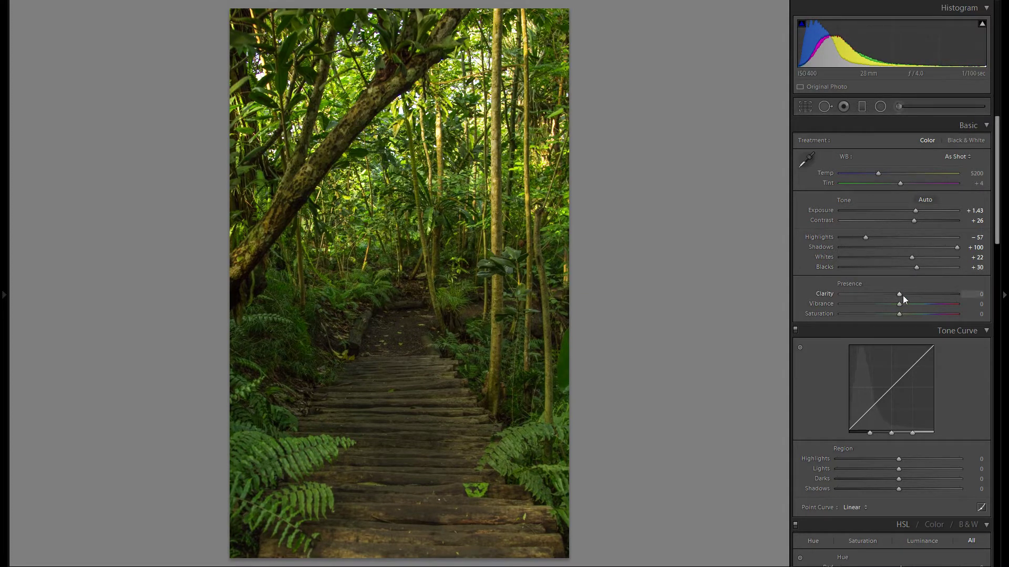
mouse_move(900, 295)
left_mouse_down()
mouse_move(871, 295)
mouse_move(938, 291)
mouse_move(913, 294)
left_mouse_up()
double_click(850, 295)
Use a custom white balance with Temp 5077 and add a little Vibrance.
left_click(872, 182)
left_click_drag(880, 173, 878, 173)
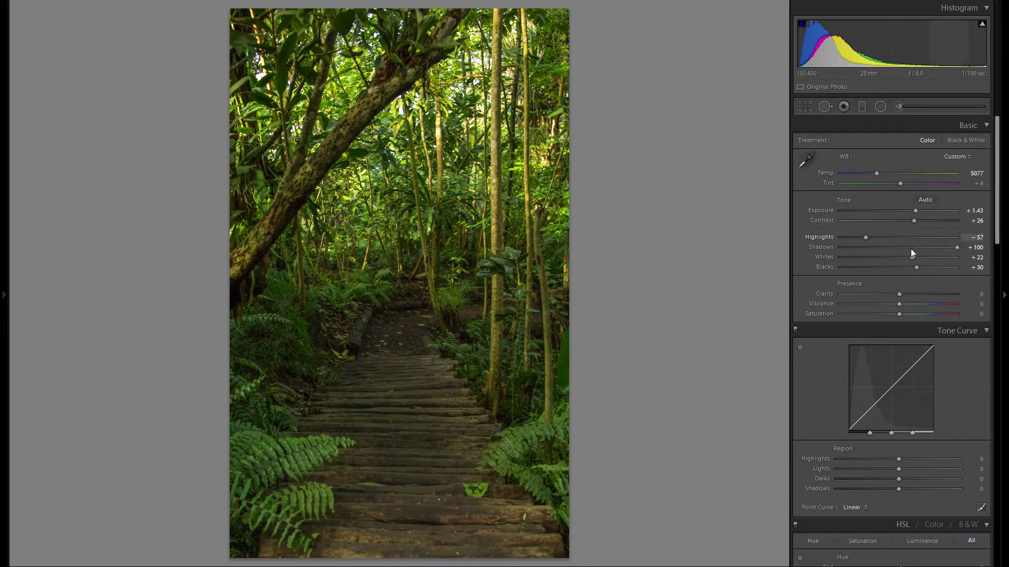
left_click_drag(902, 303, 907, 305)
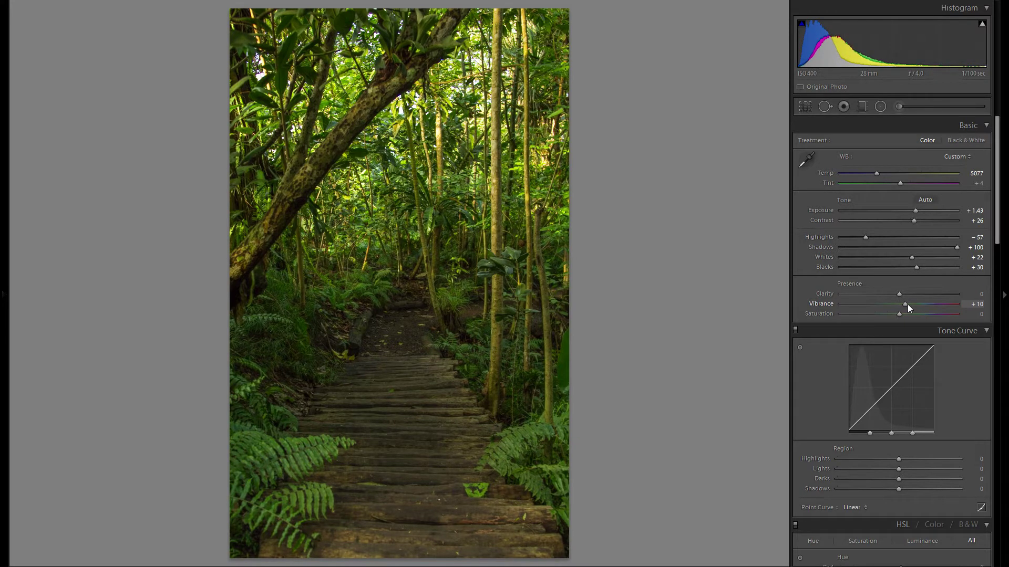
Set the Tone Curve regions to Lights +9 and Darks +47, leaving Shadows at 0.
scroll(833, 242, "down", 3)
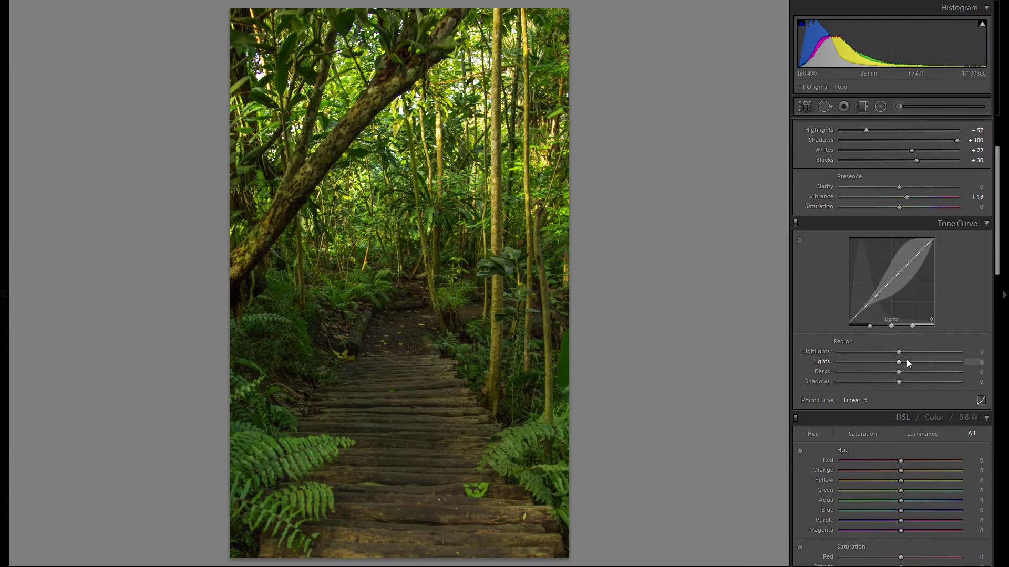
mouse_move(907, 360)
left_mouse_down()
mouse_move(888, 364)
mouse_move(928, 362)
mouse_move(905, 363)
left_mouse_up()
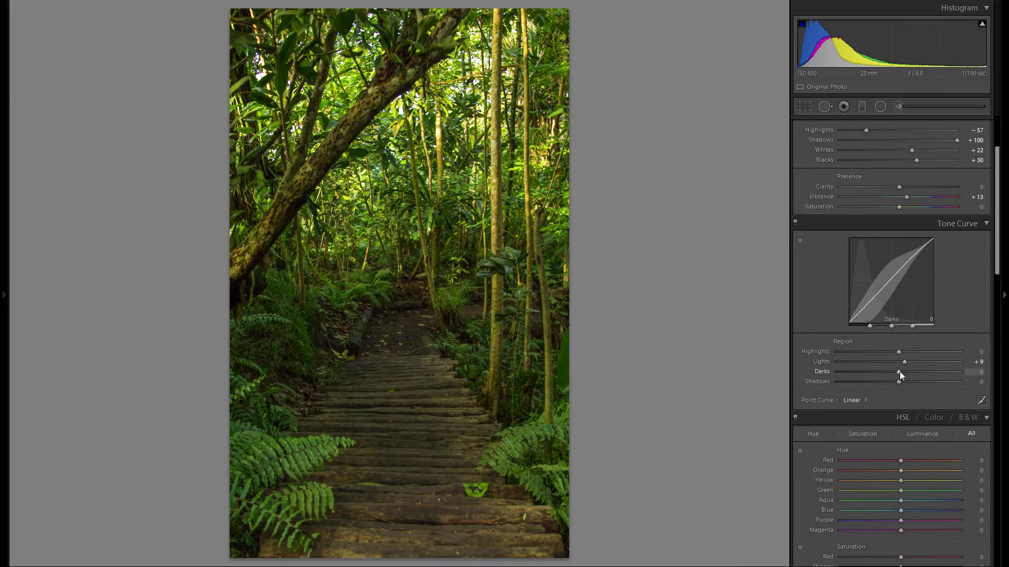
left_click_drag(899, 371, 927, 371)
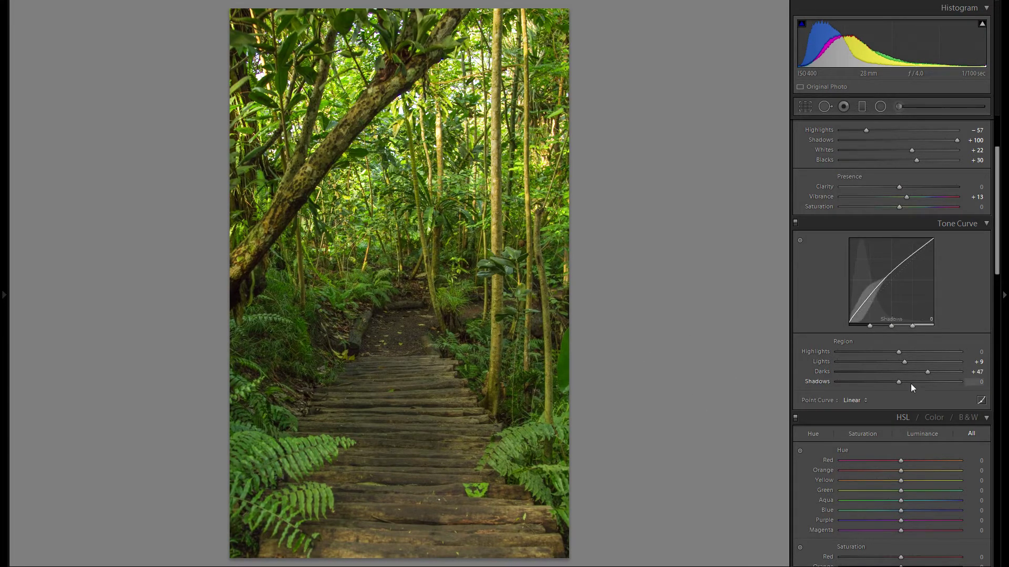
left_click_drag(901, 382, 954, 381)
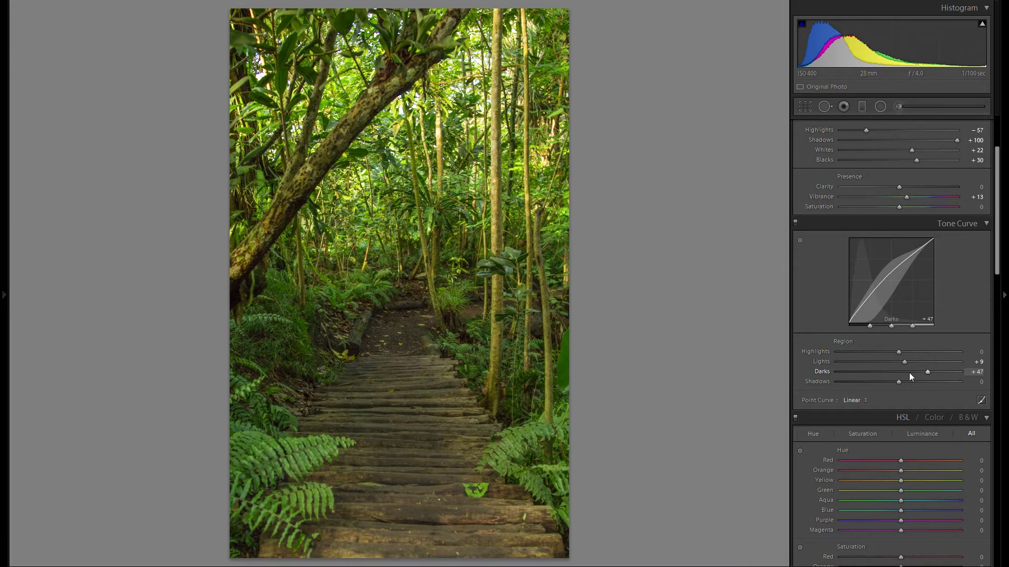
Set up the Adjustment Brush with Exposure 0.38 and Shadows 100, and shrink the brush.
scroll(911, 373, "down", 10)
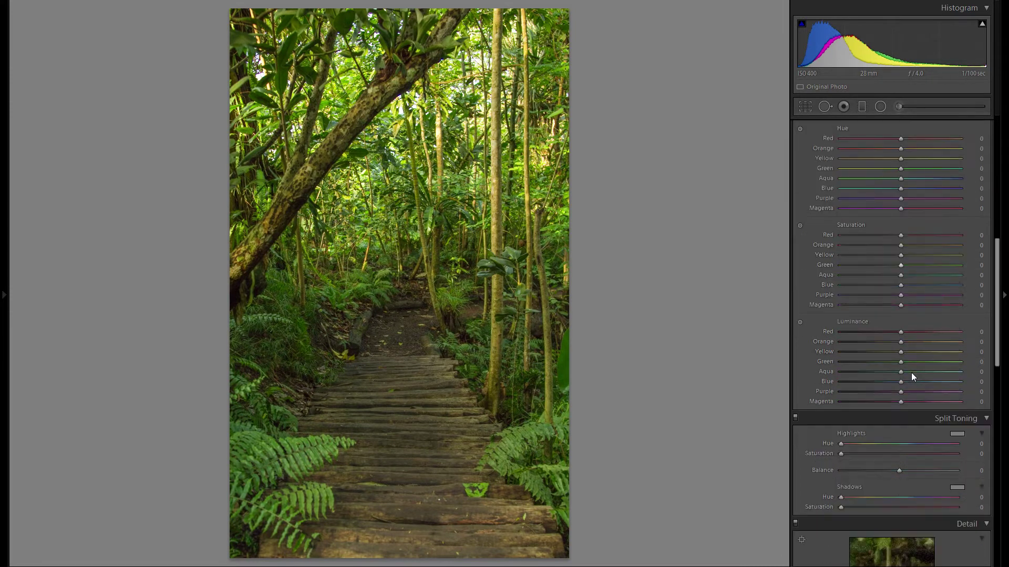
scroll(912, 371, "down", 4)
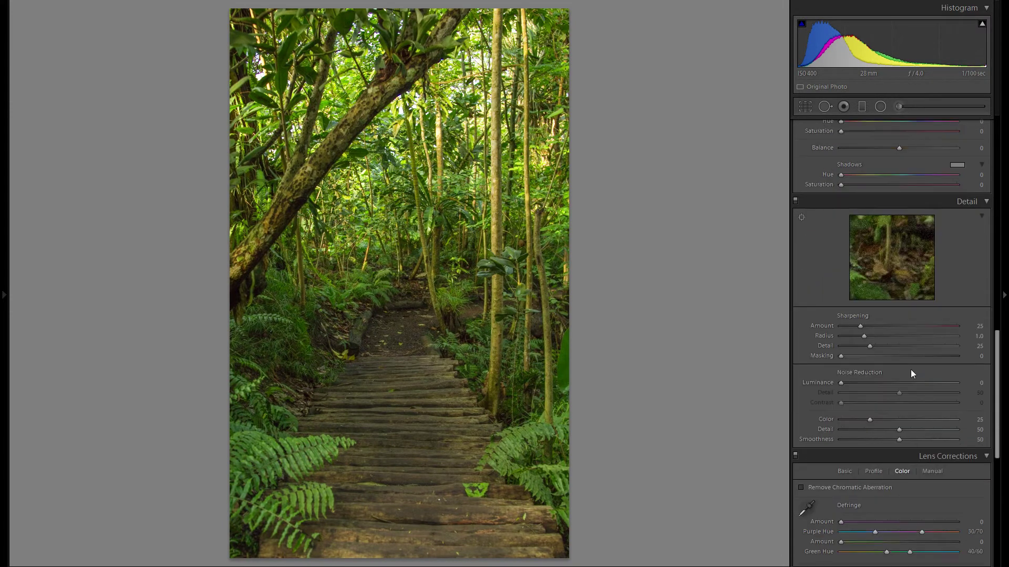
scroll(910, 370, "up", 15)
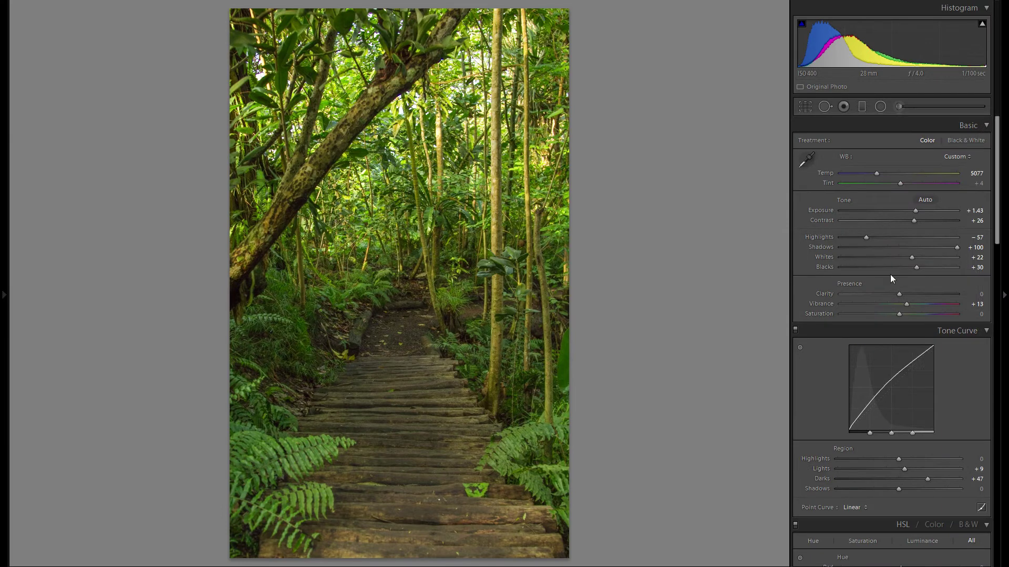
left_click(897, 107)
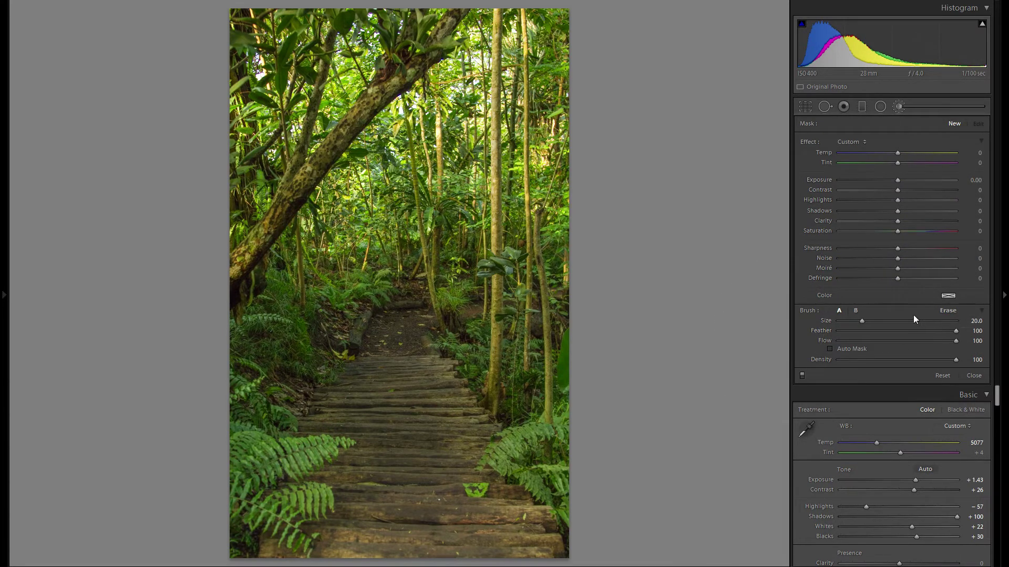
left_click_drag(898, 177, 900, 179)
left_click_drag(897, 211, 964, 217)
key("bracketleft")
Paint brightening along the boardwalk path and foliage, erasing overspill and undoing the last stroke.
mouse_move(378, 257)
left_mouse_down()
mouse_move(315, 315)
mouse_move(294, 363)
mouse_move(323, 338)
left_mouse_up()
mouse_move(452, 263)
left_mouse_down()
mouse_move(520, 342)
mouse_move(562, 426)
left_mouse_up()
key("alt")
key("bracketright")
key("bracketright")
key("bracketright")
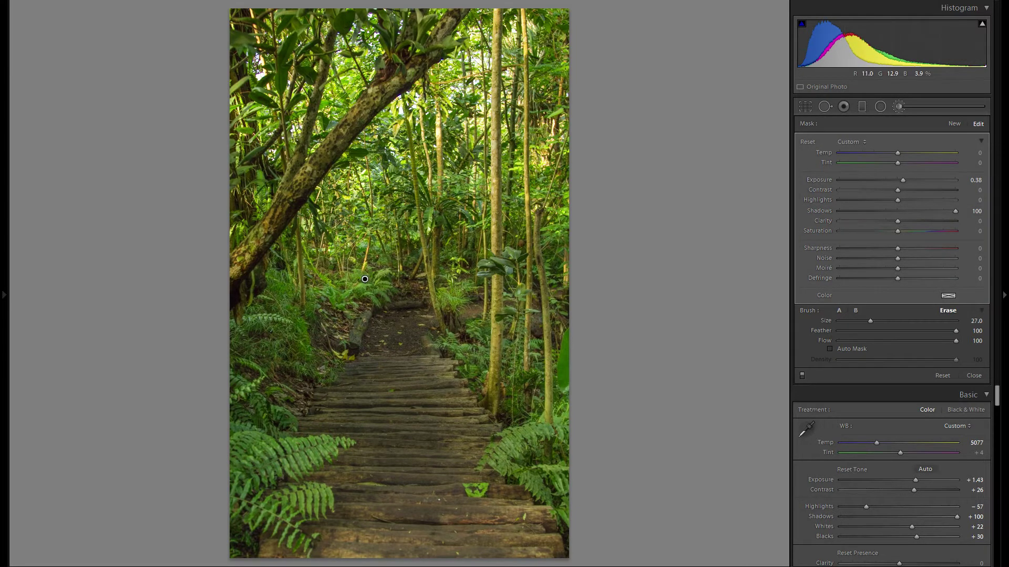
left_click_drag(486, 279, 562, 344)
mouse_move(536, 221)
left_mouse_down()
mouse_move(489, 173)
mouse_move(525, 247)
left_mouse_up()
mouse_move(457, 147)
left_mouse_down()
mouse_move(436, 247)
mouse_move(389, 147)
left_mouse_up()
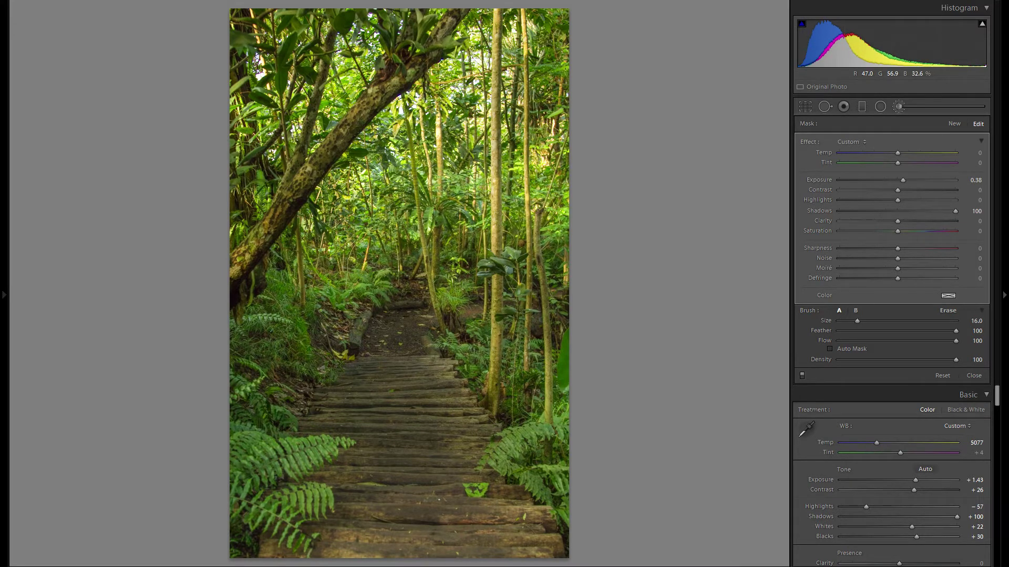
key("ctrl+z")
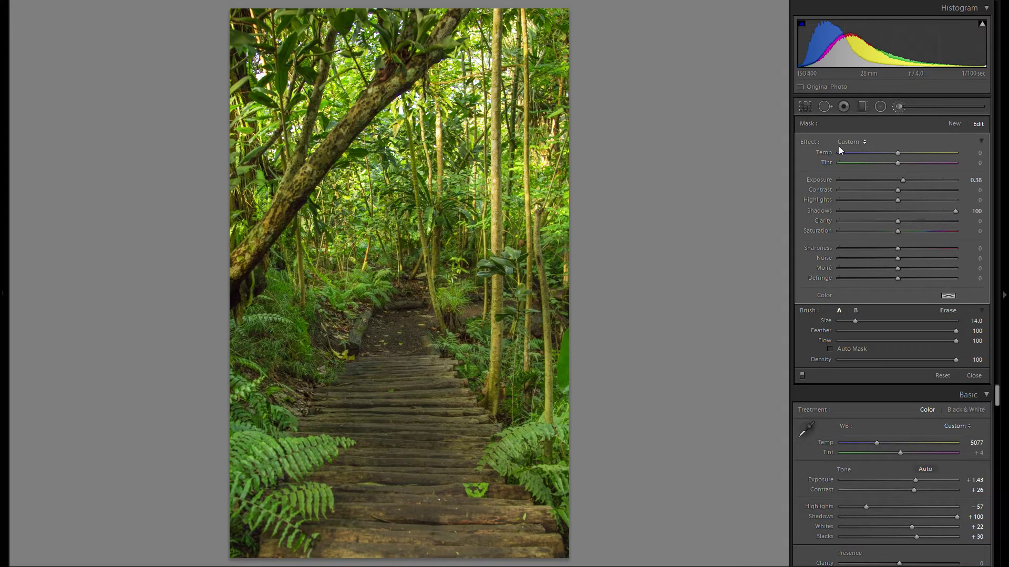
left_click(804, 376)
Re-enable the brush effect and draw a darkening radial filter at the path edge.
left_click(805, 376)
left_click(881, 107)
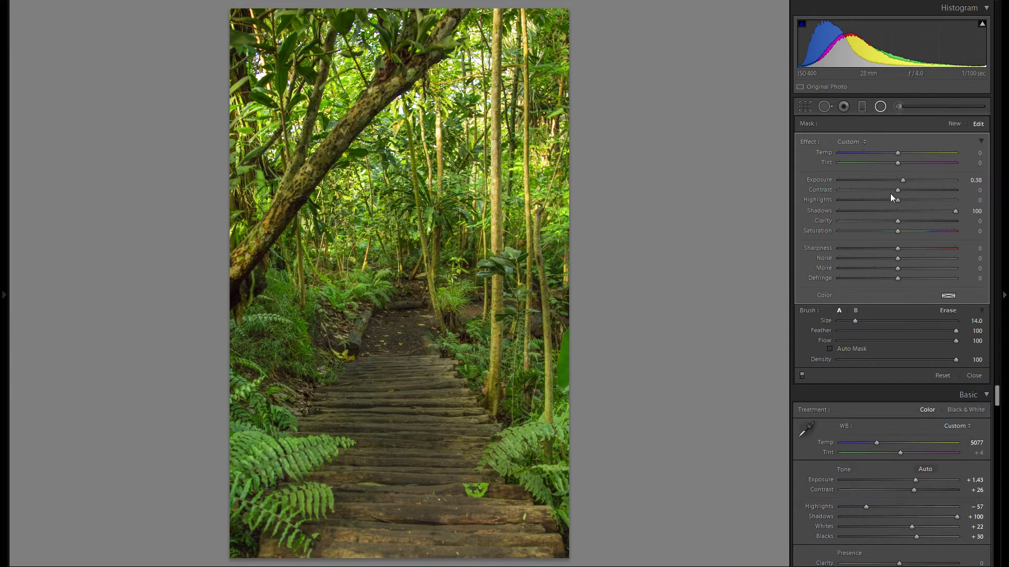
double_click(826, 180)
double_click(820, 211)
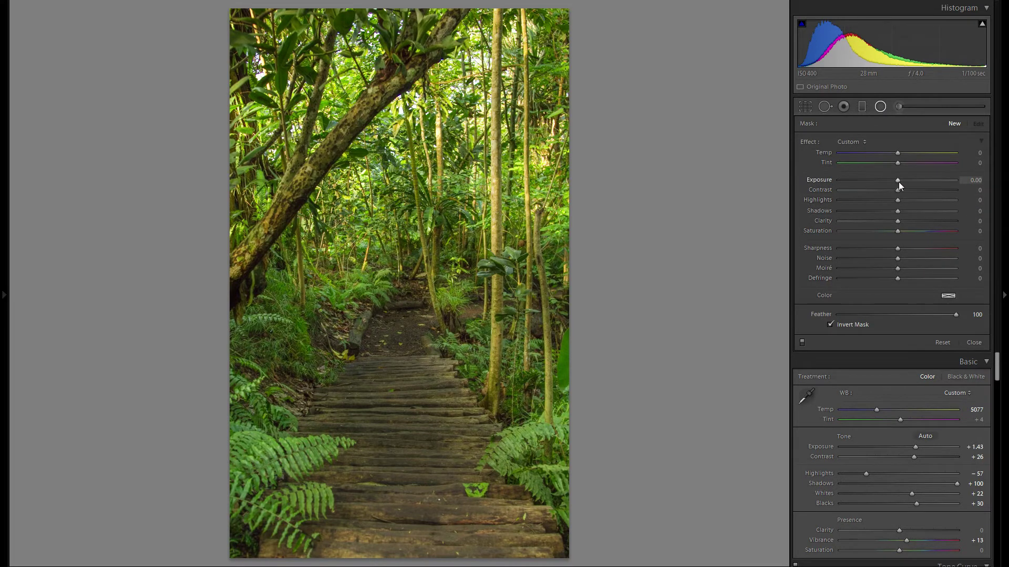
left_click_drag(899, 182, 893, 184)
left_click_drag(339, 353, 402, 378)
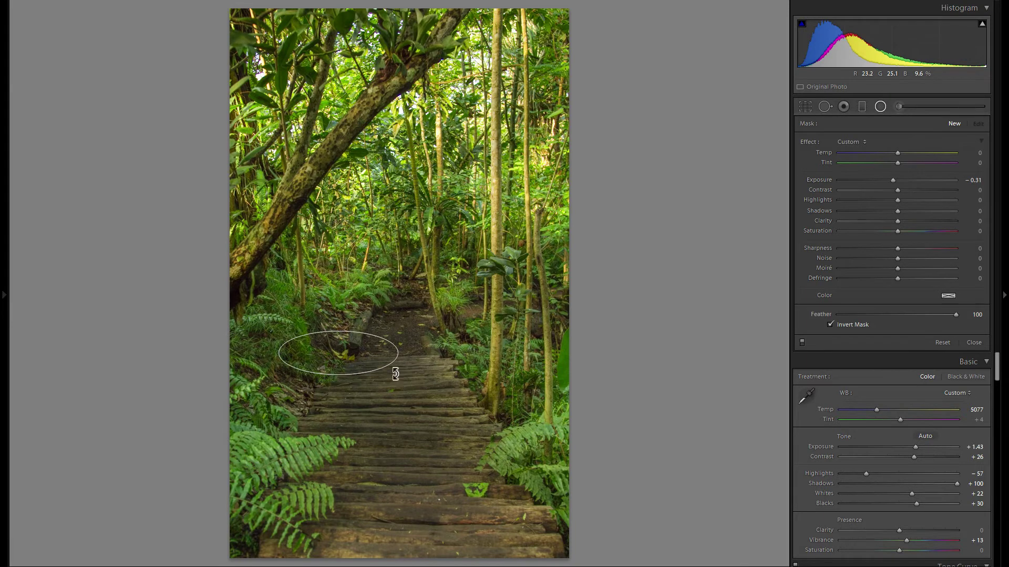
left_click_drag(376, 342, 360, 326)
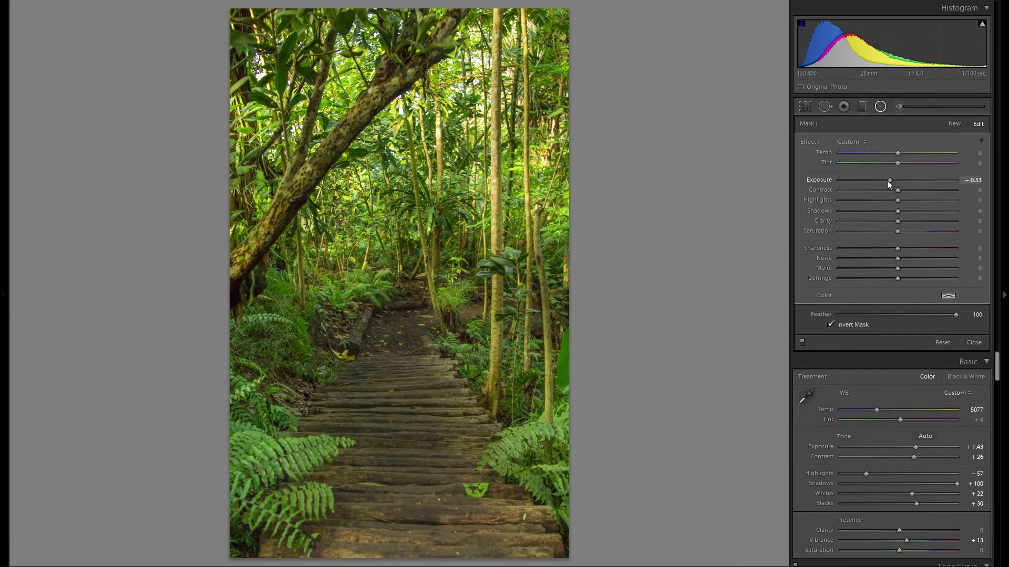
left_click_drag(887, 180, 882, 181)
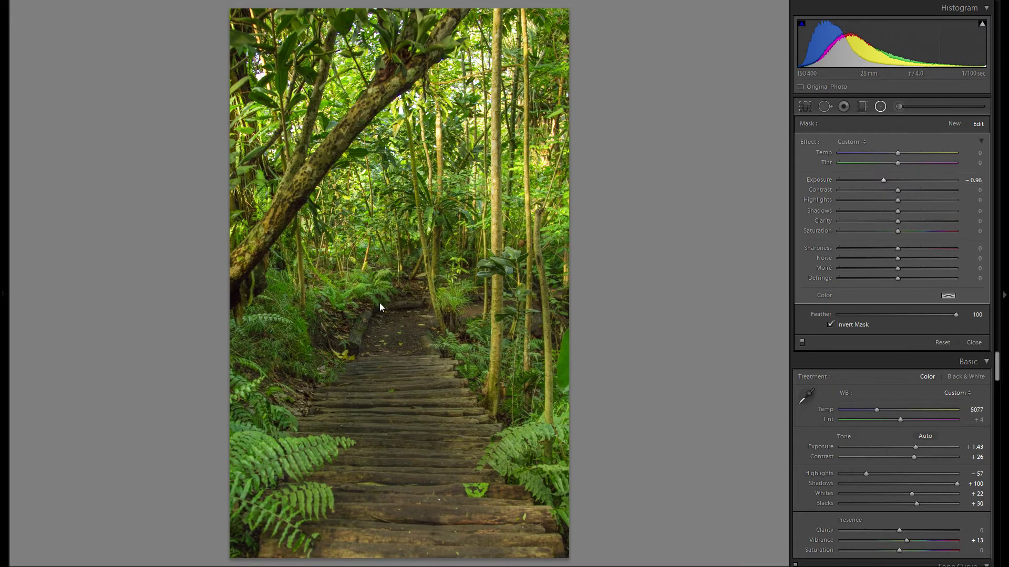
Draw a new radial filter over the lower-right ferns at -0.78 exposure and Contrast 20.
right_click(344, 324)
left_click(411, 327)
left_click_drag(412, 326, 520, 418)
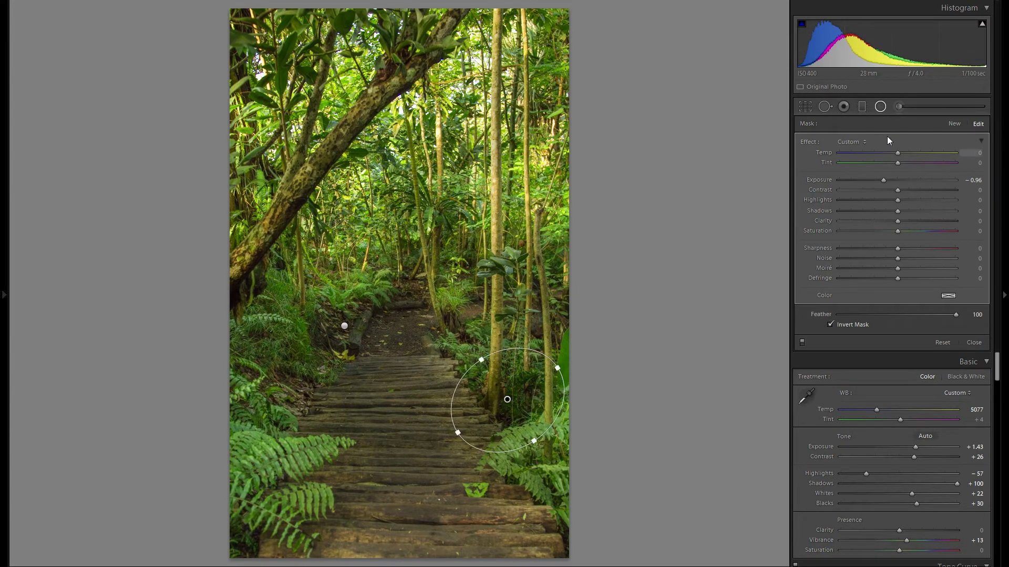
left_click_drag(882, 181, 884, 181)
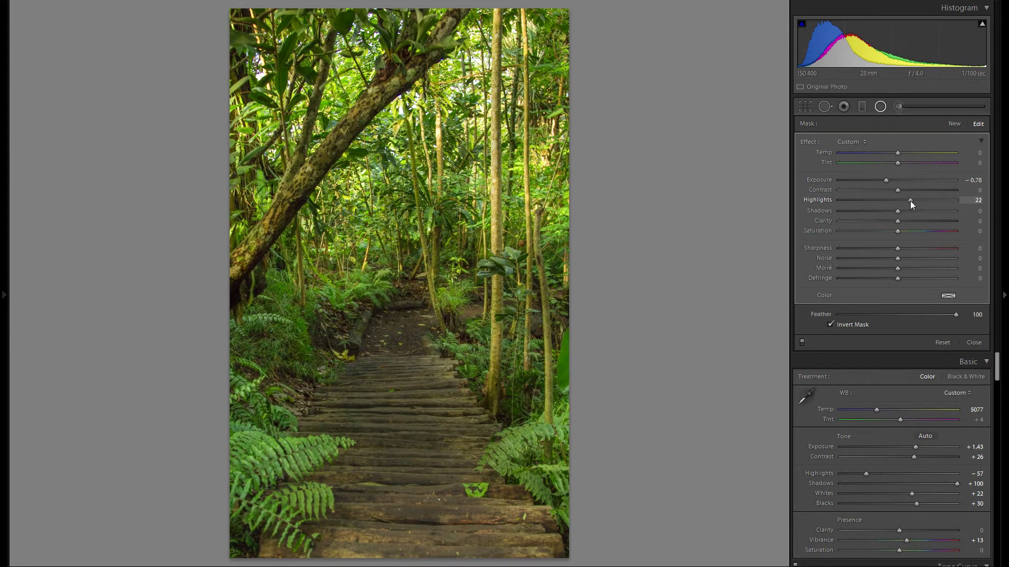
left_click(909, 190)
Move the filter onto the ferns, duplicate it into the trees, then stretch and tilt it.
right_click(509, 408)
left_click_drag(338, 413, 419, 177)
right_click(279, 392)
left_click(318, 395)
left_click_drag(445, 219, 486, 266)
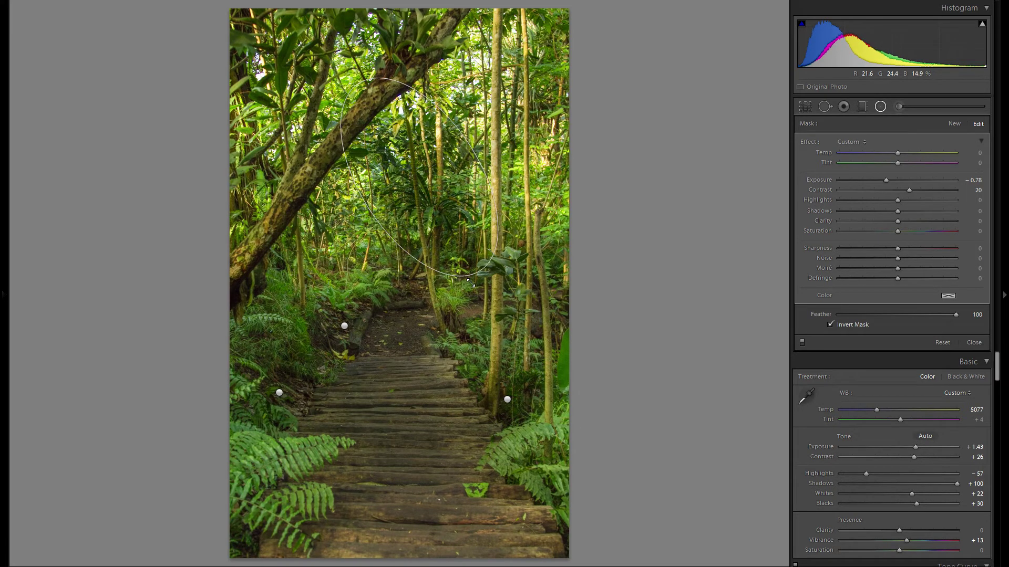
left_click_drag(468, 135, 450, 174)
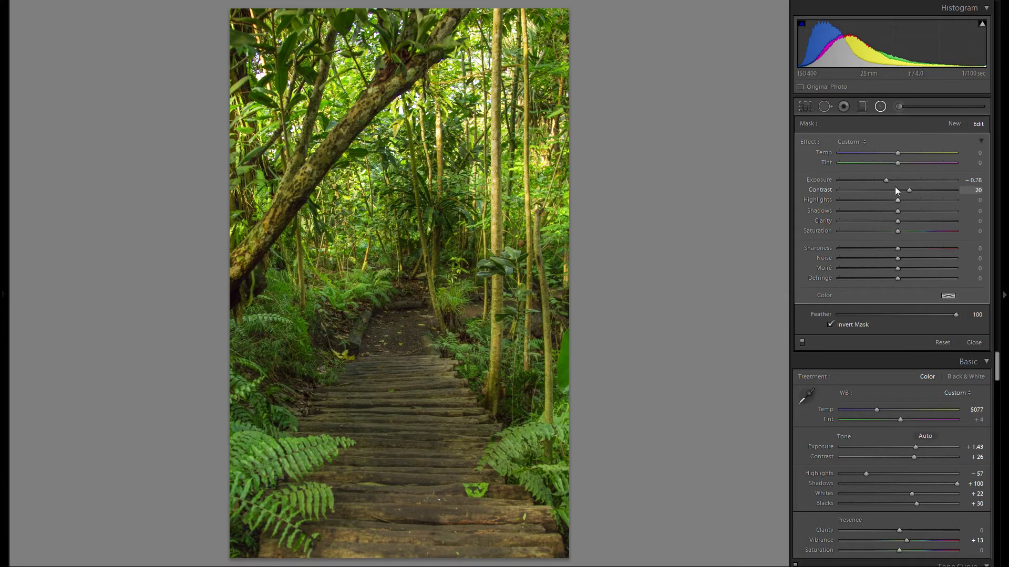
Close the brush and set Post-Crop Vignetting Amount to -16.
left_click(896, 107)
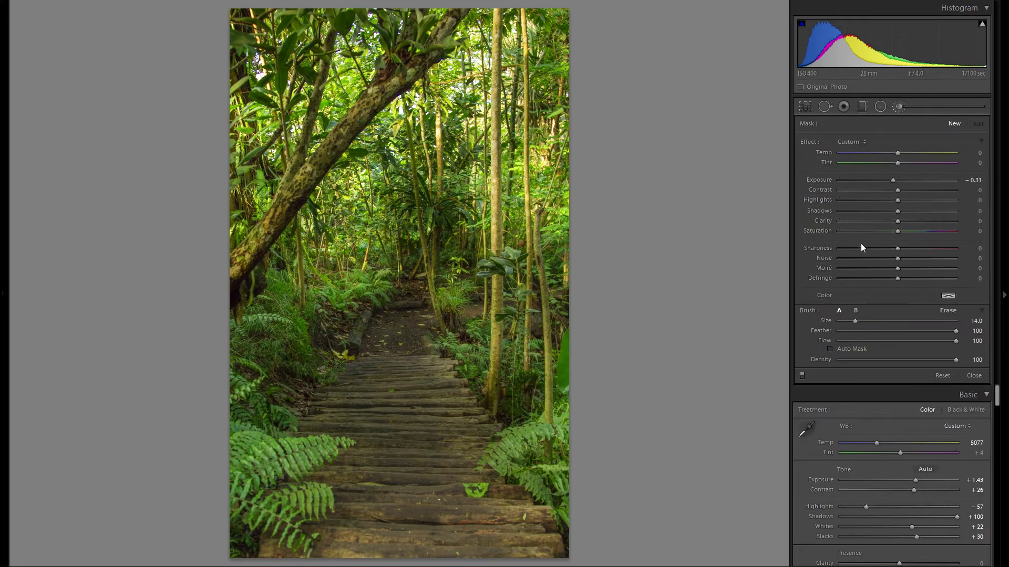
left_click(899, 106)
scroll(932, 283, "down", 10)
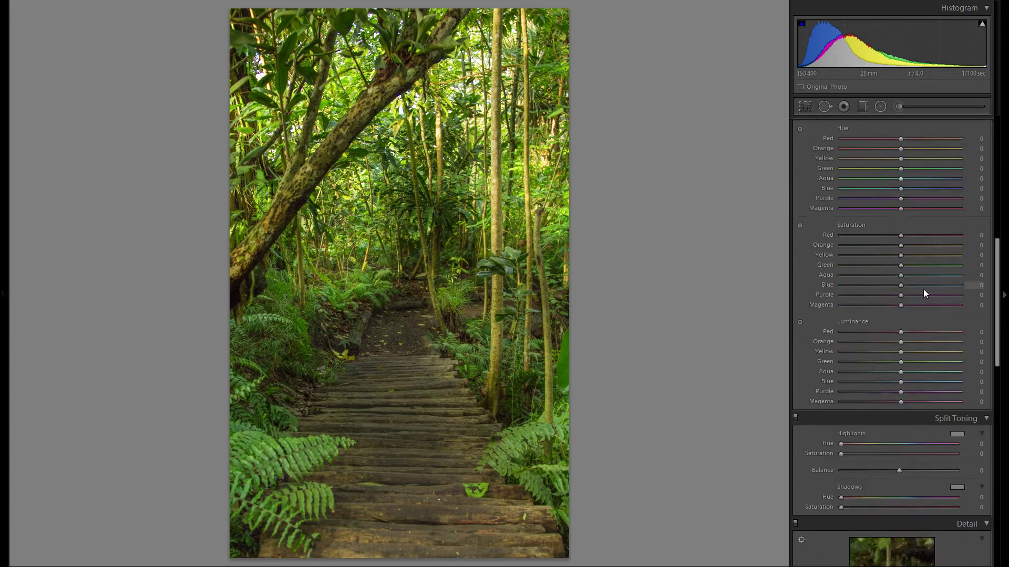
scroll(915, 293, "down", 10)
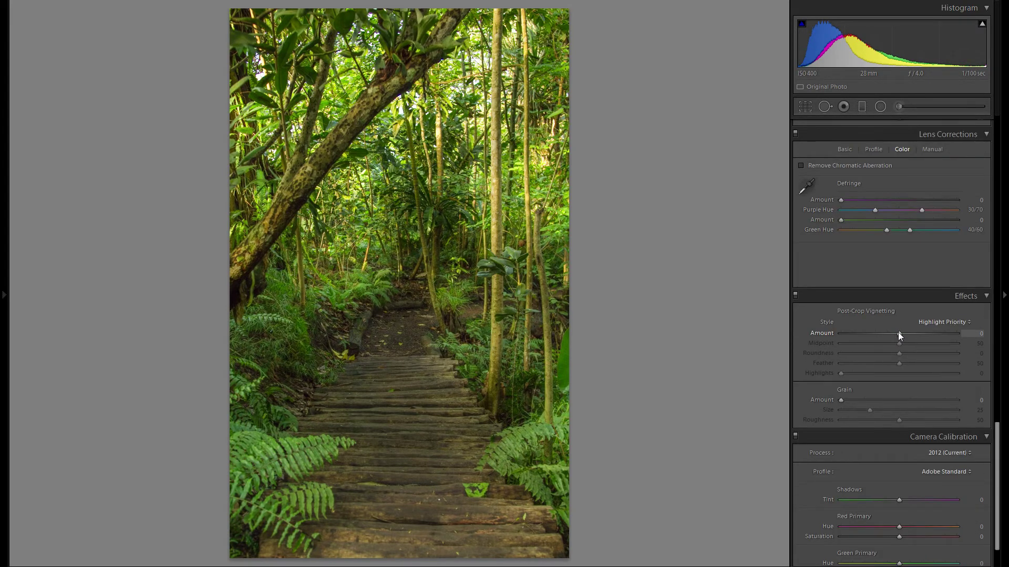
mouse_move(899, 333)
left_mouse_down()
mouse_move(882, 332)
mouse_move(890, 332)
left_mouse_up()
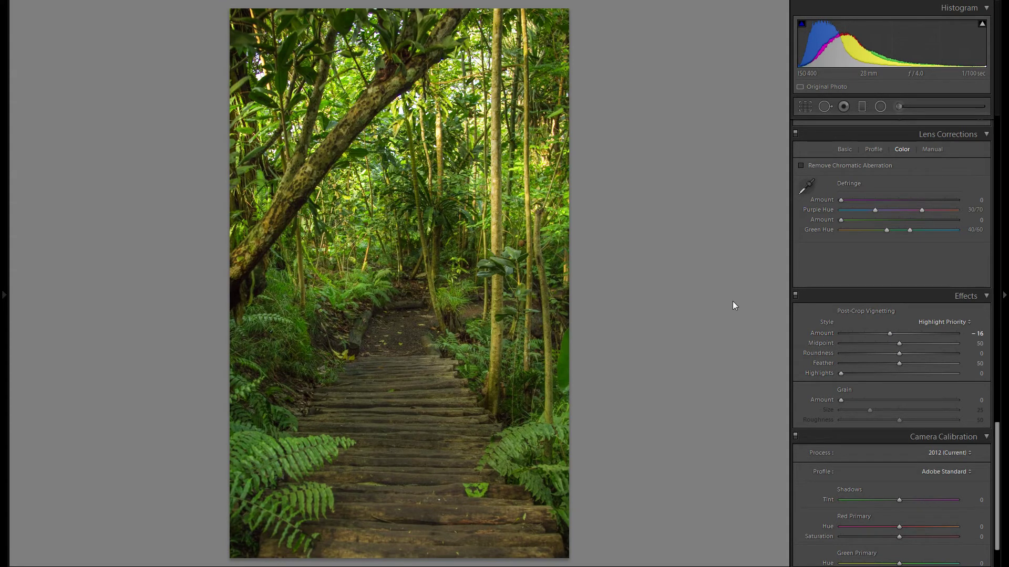
scroll(883, 301, "up", 15)
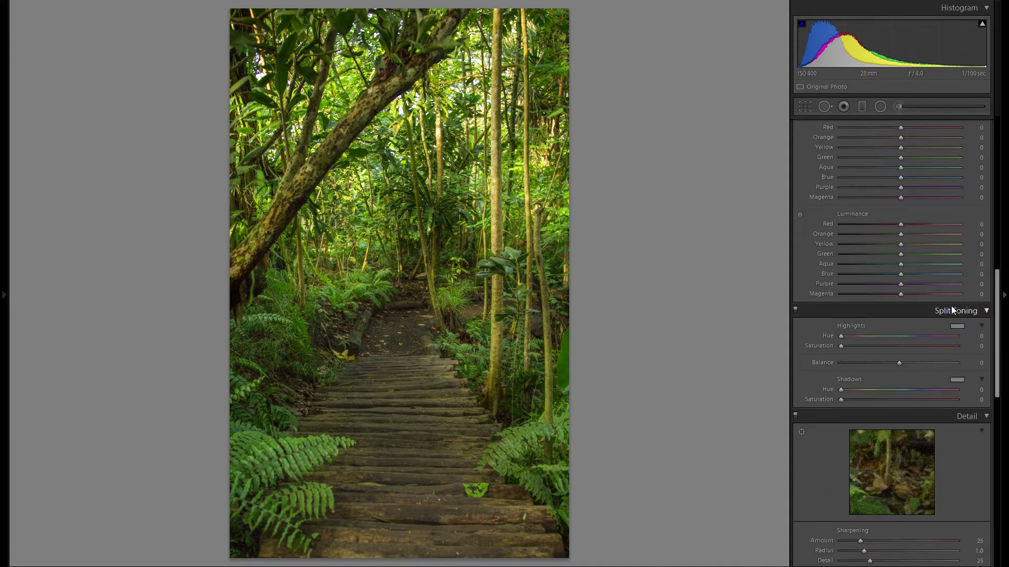
Draw a trial graduated filter across the middle, shift it lower, and reset its exposure.
left_click(861, 107)
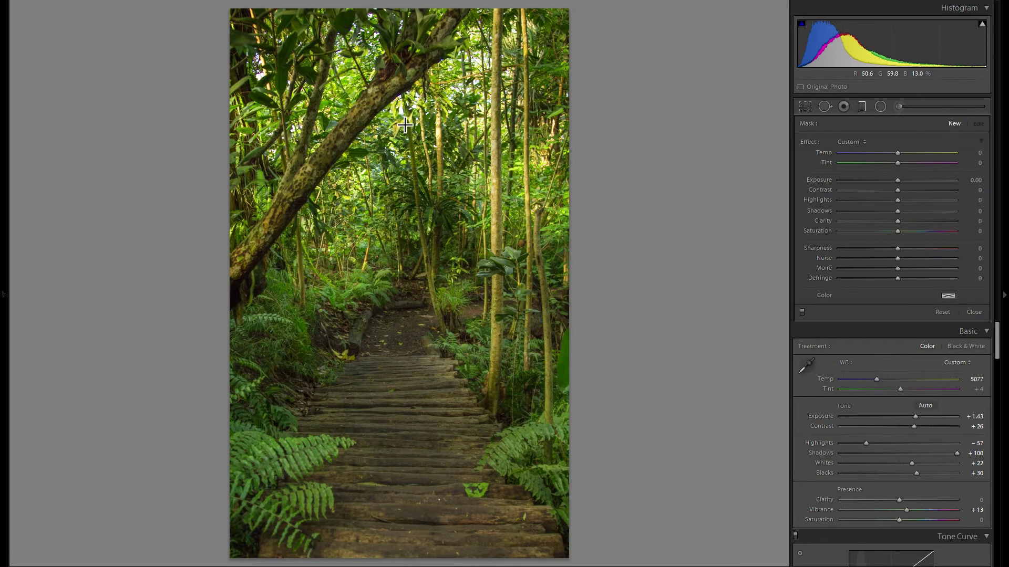
left_click_drag(404, 124, 405, 392)
left_click_drag(400, 257, 399, 302)
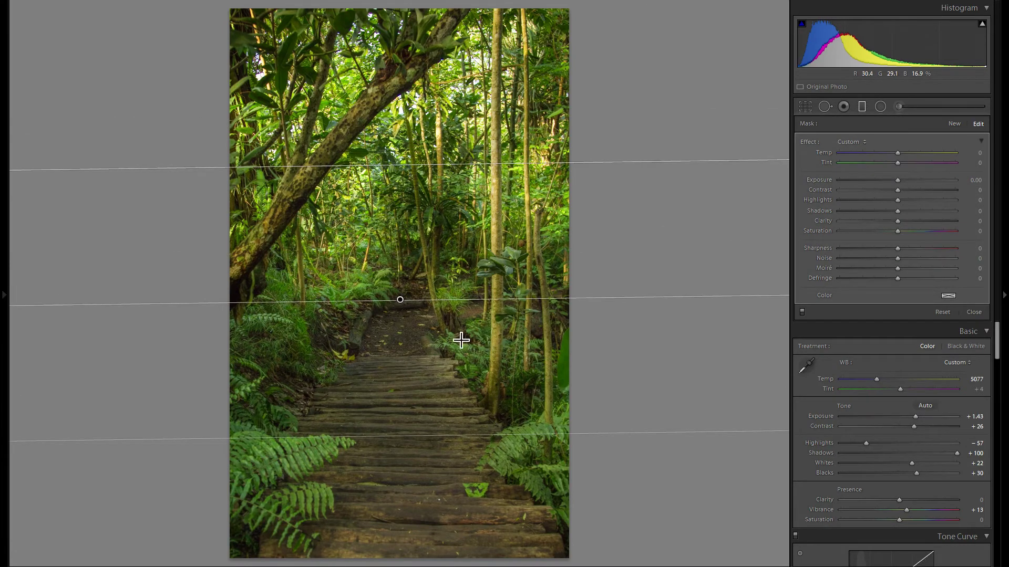
left_click_drag(448, 440, 447, 374)
left_click_drag(401, 268, 403, 297)
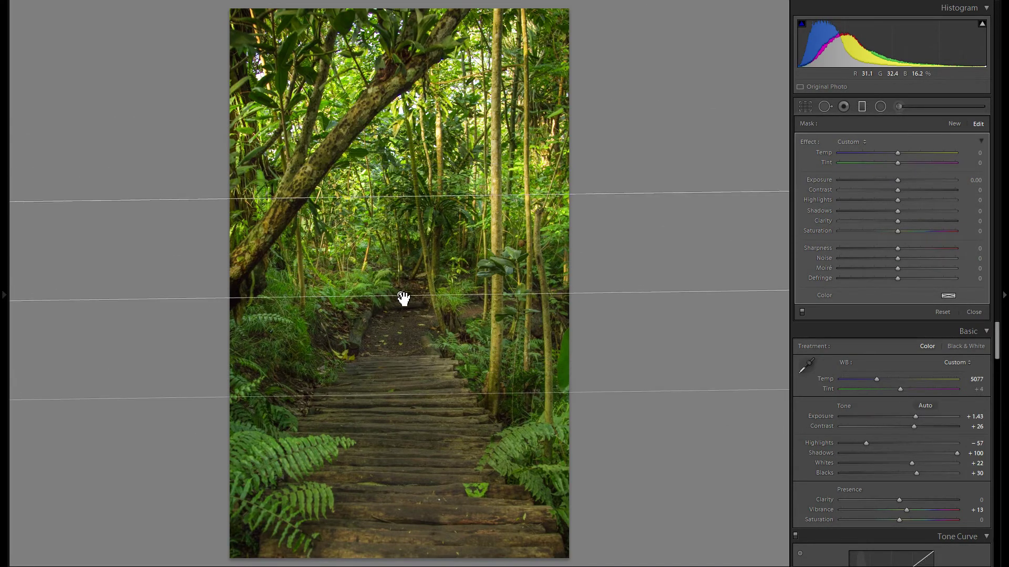
left_click_drag(898, 180, 899, 180)
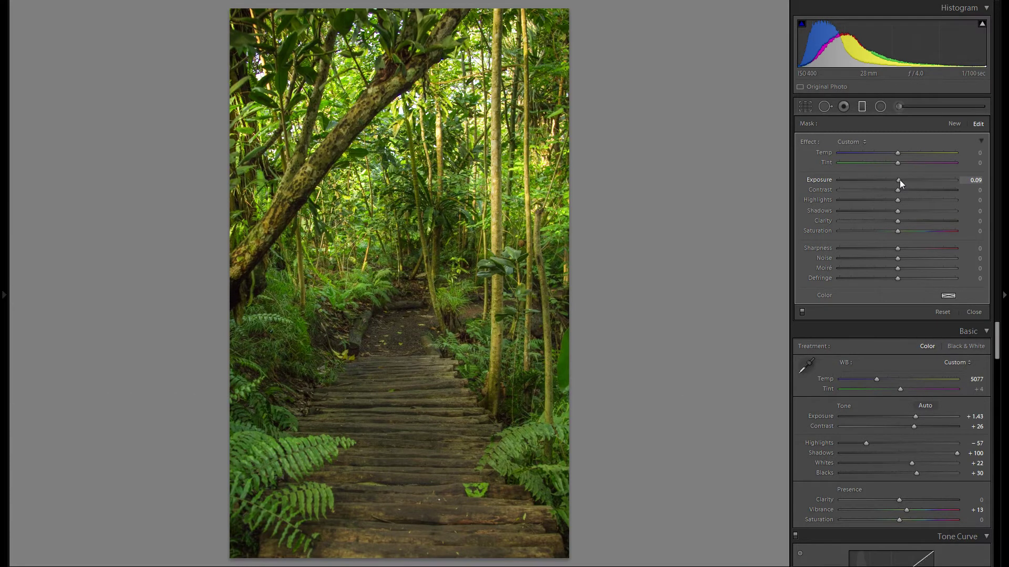
double_click(900, 179)
Add a new graduated filter over the lower steps with Exposure -0.63 and Clarity 36.
left_click(954, 123)
left_click_drag(388, 497, 385, 307)
left_click_drag(383, 391, 382, 410)
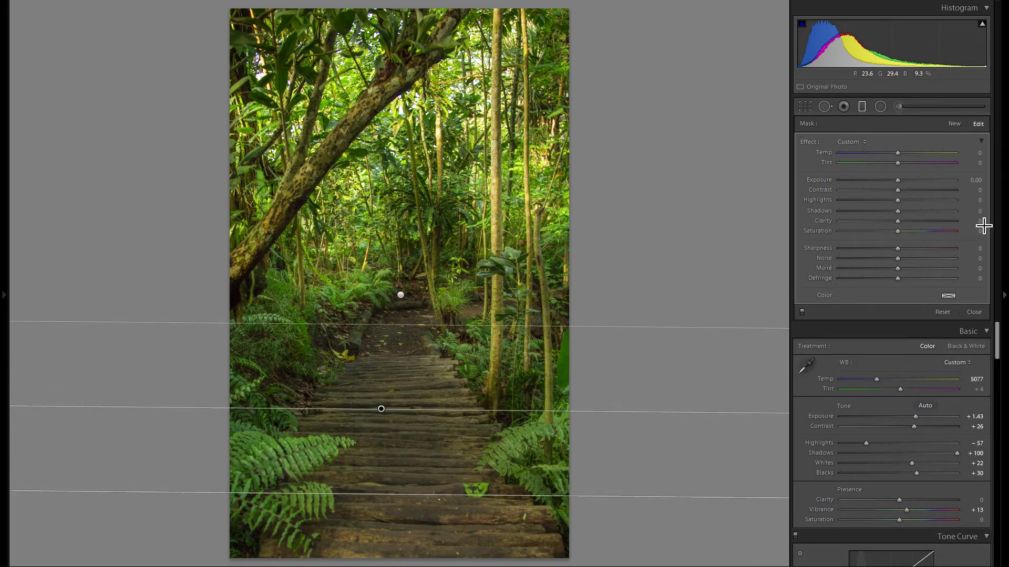
left_click_drag(897, 180, 894, 180)
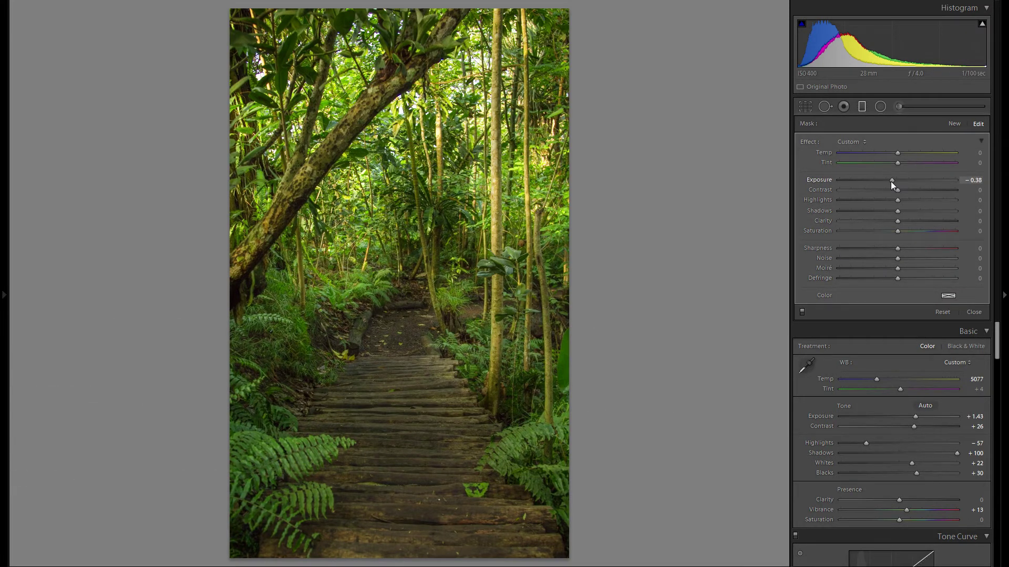
left_click_drag(897, 221, 920, 222)
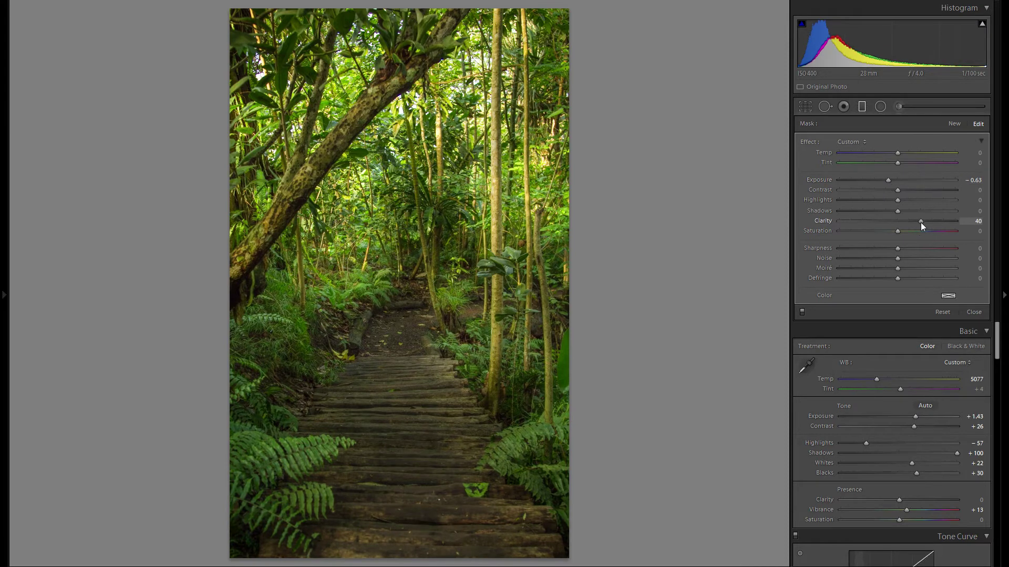
left_click_drag(920, 222, 918, 222)
left_click_drag(386, 393, 385, 407)
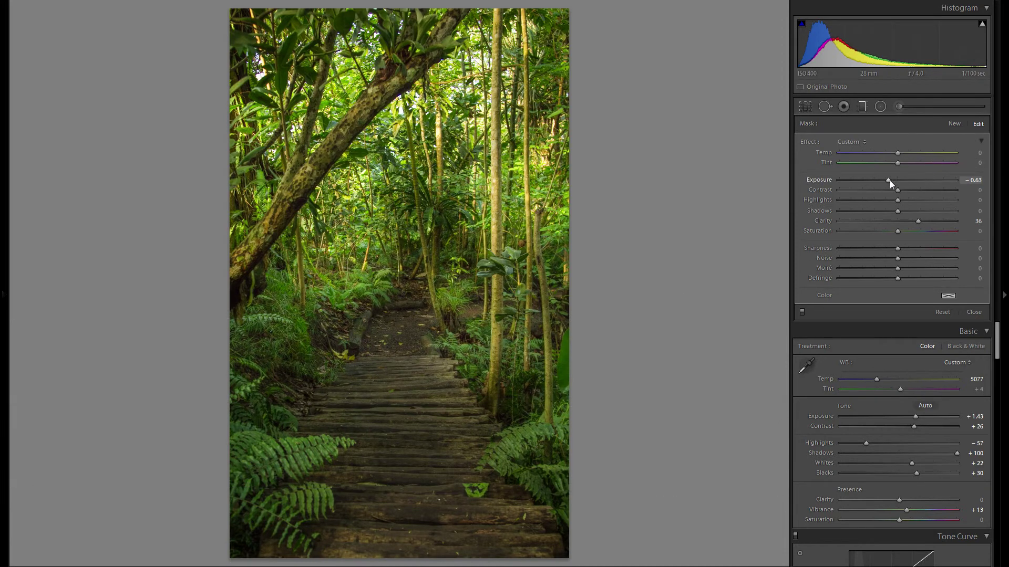
left_click_drag(890, 181, 886, 181)
Add a -0.78 exposure gradient up from the stairs' bottom, compare it, and close the tool.
left_click(948, 123)
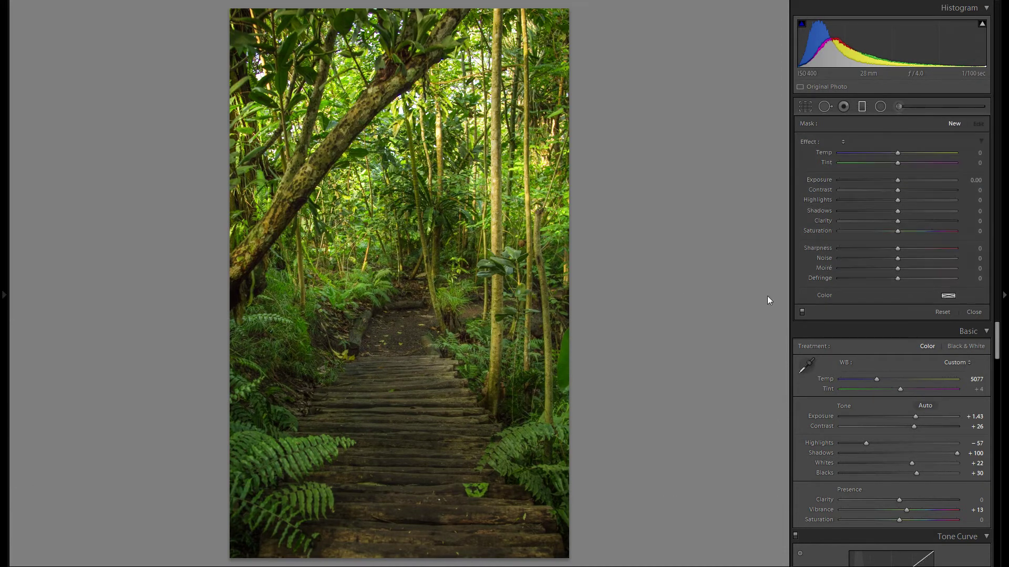
left_click_drag(405, 522, 407, 423)
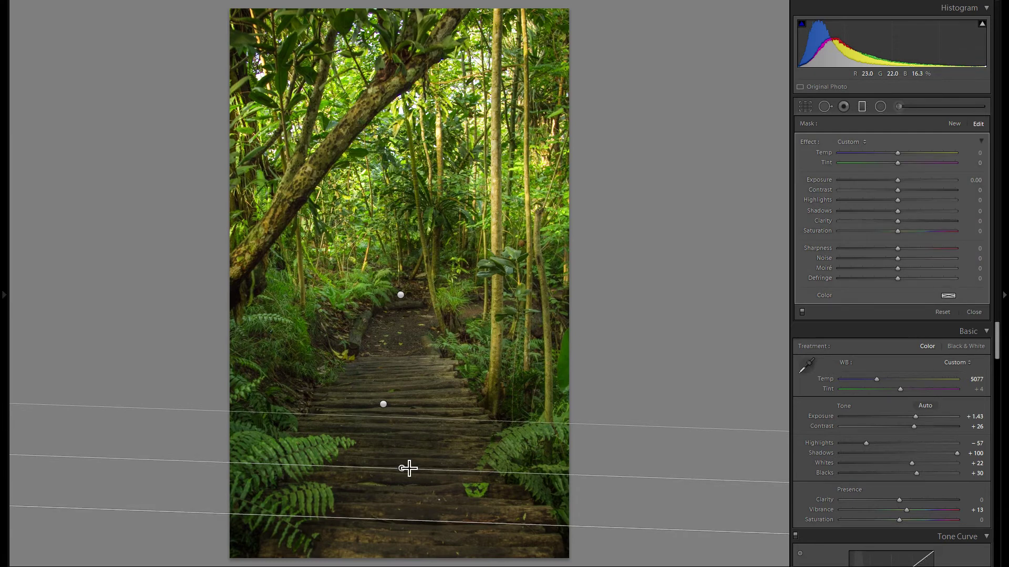
left_click_drag(408, 466, 395, 492)
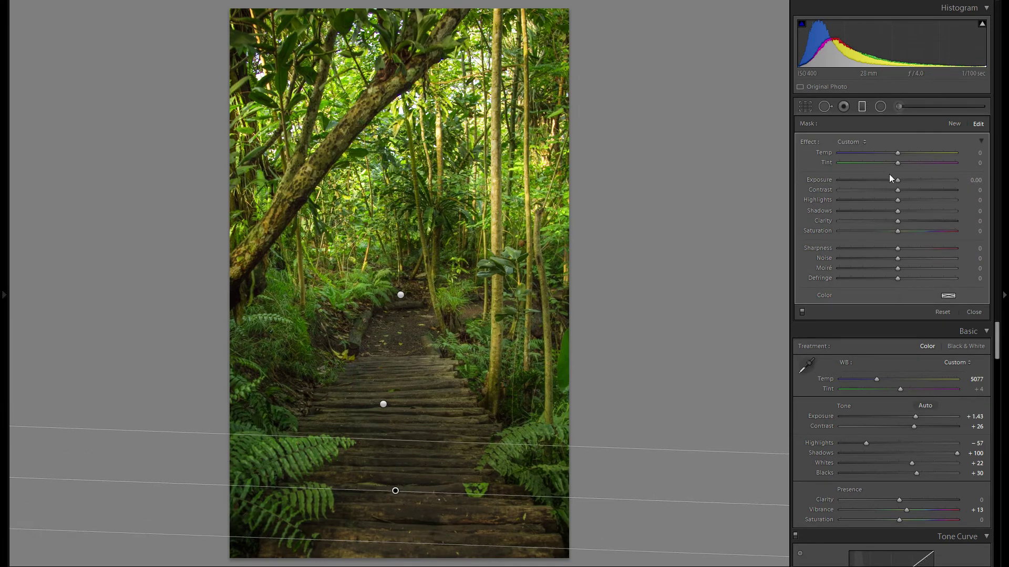
left_click_drag(897, 181, 884, 179)
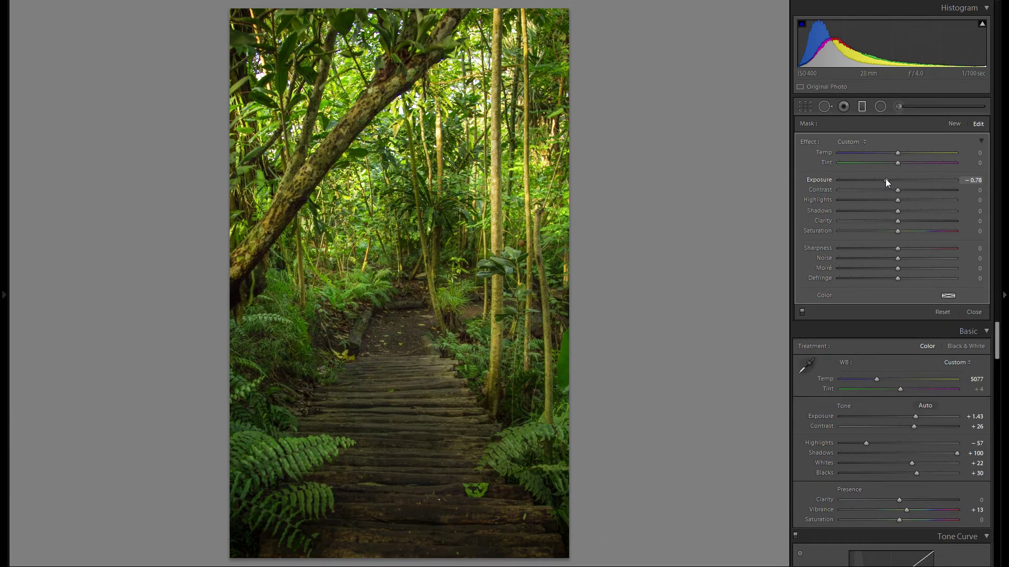
left_click(802, 313)
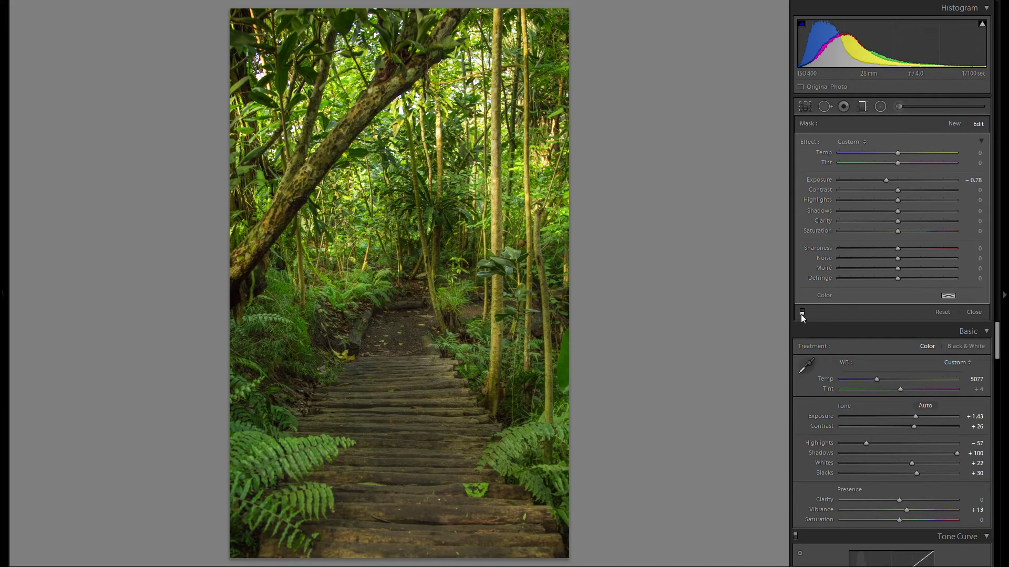
left_click(801, 313)
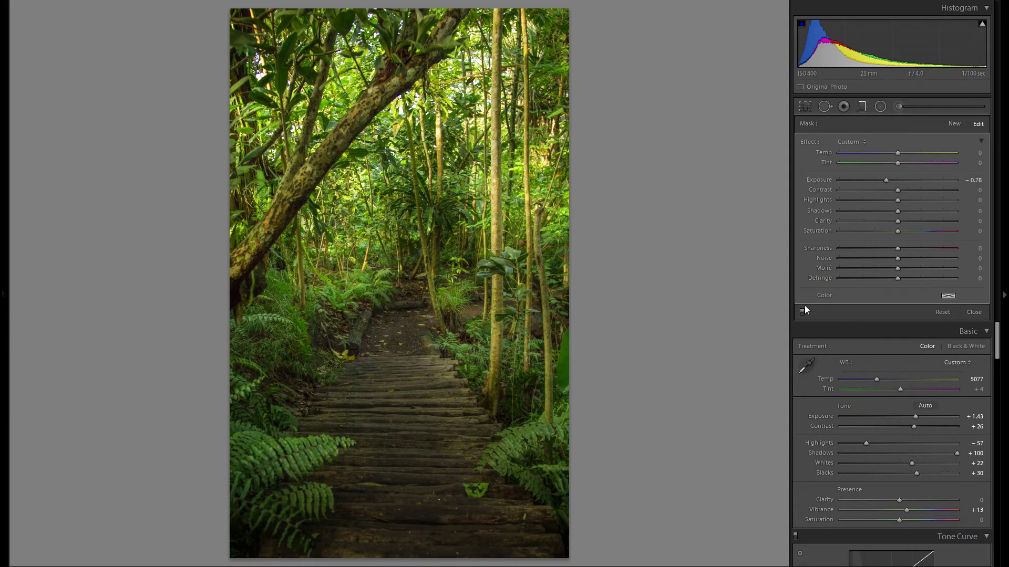
key("m")
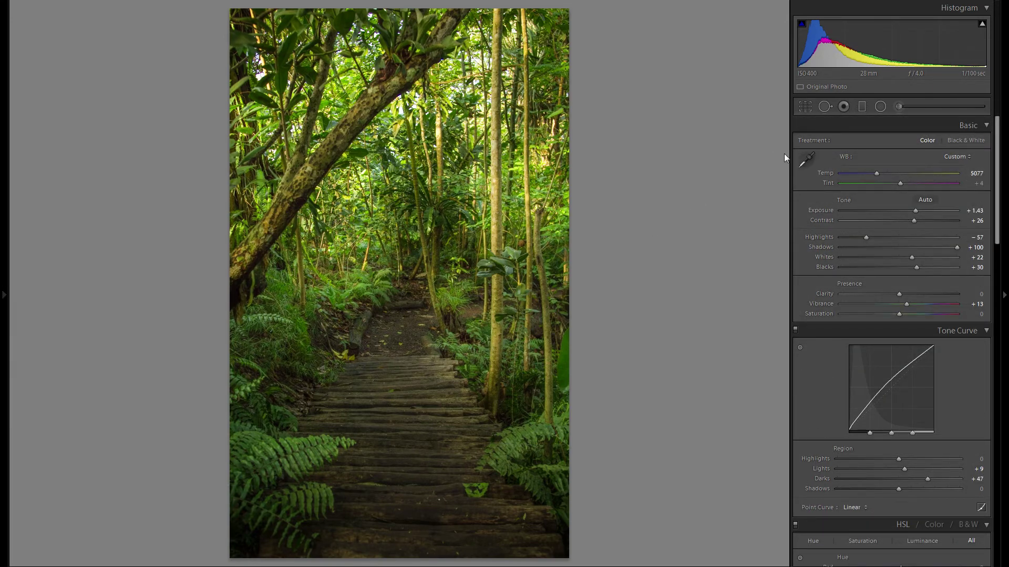
Draw an angled graduated filter on the right side with lowered exposure to darken the foliage.
left_click(861, 107)
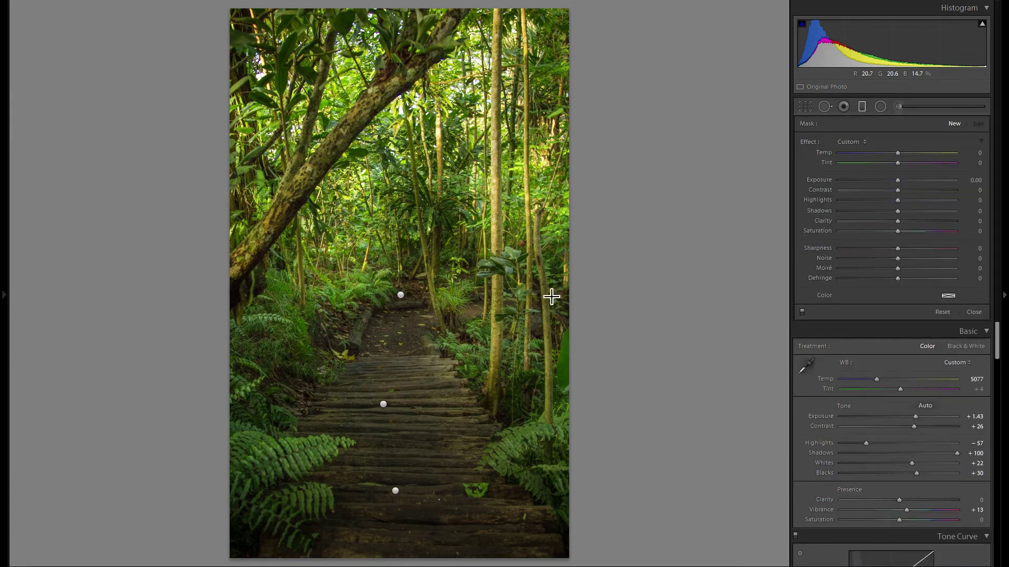
left_click_drag(482, 263, 419, 250)
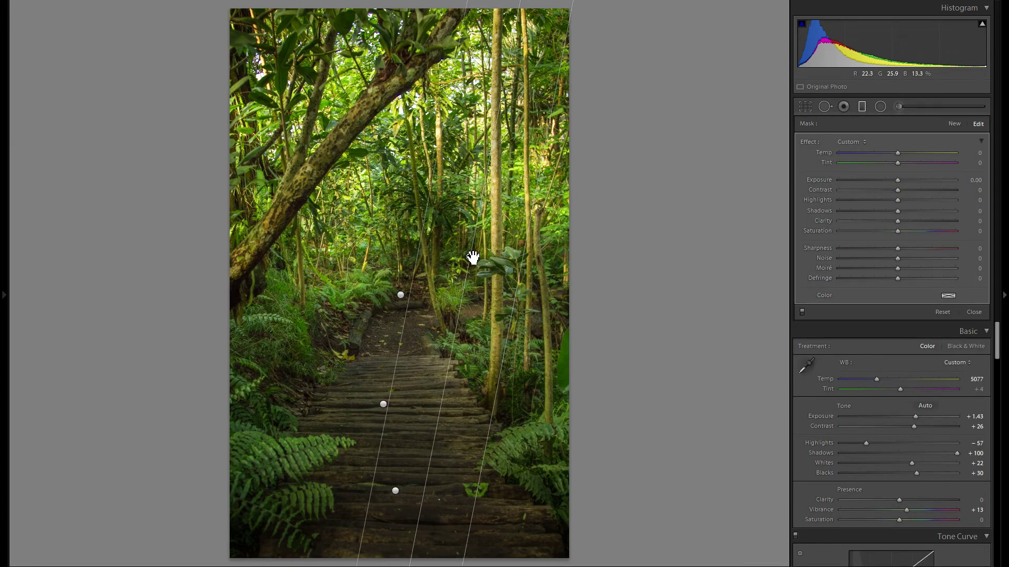
left_click_drag(521, 266, 520, 265)
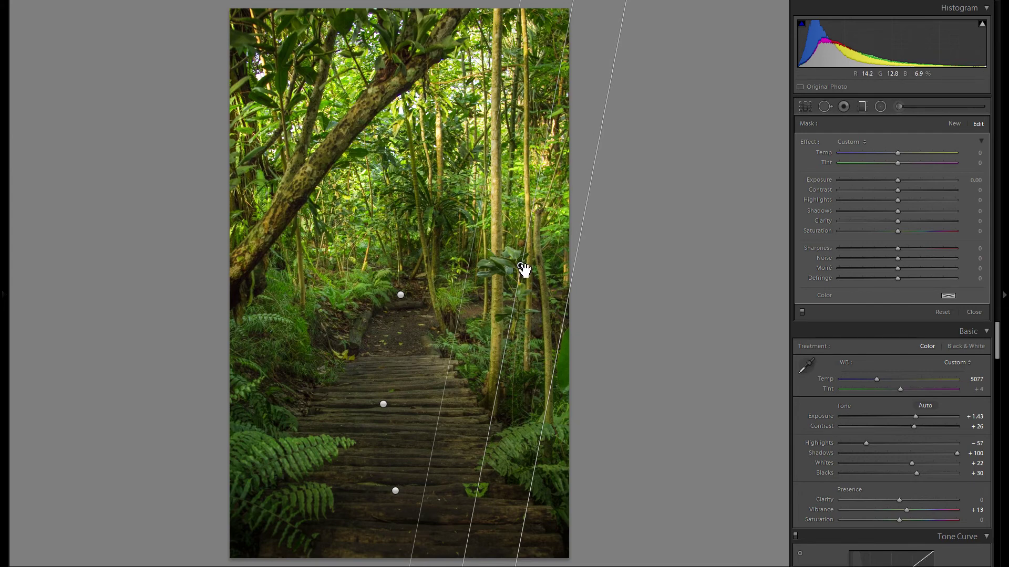
left_click_drag(520, 267, 529, 268)
left_click_drag(898, 179, 885, 179)
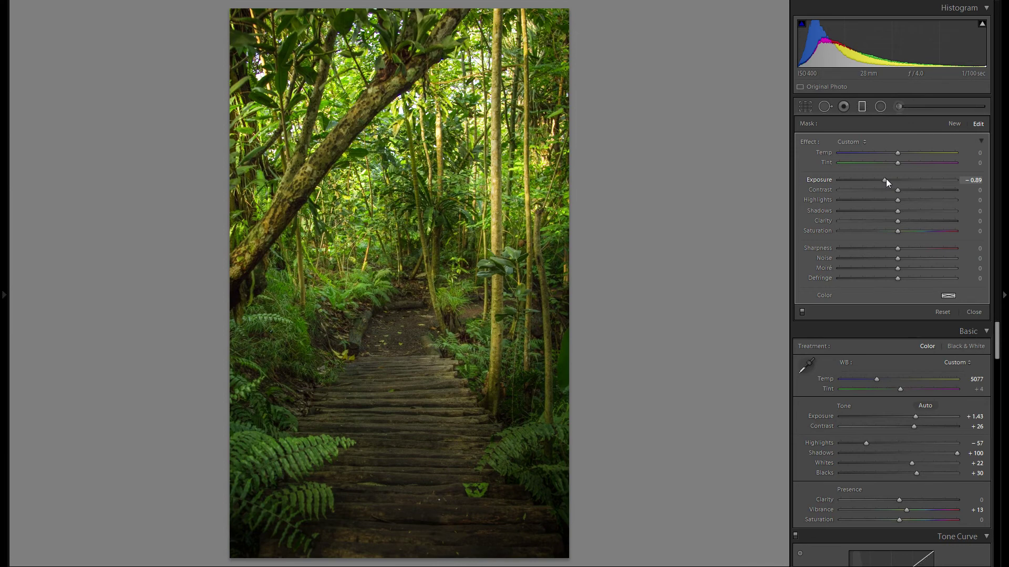
double_click(886, 179)
Add a second angled gradient on the left side at Exposure -0.24.
left_click(954, 123)
mouse_move(272, 259)
left_mouse_down()
mouse_move(342, 238)
mouse_move(284, 255)
left_mouse_up()
left_click(890, 180)
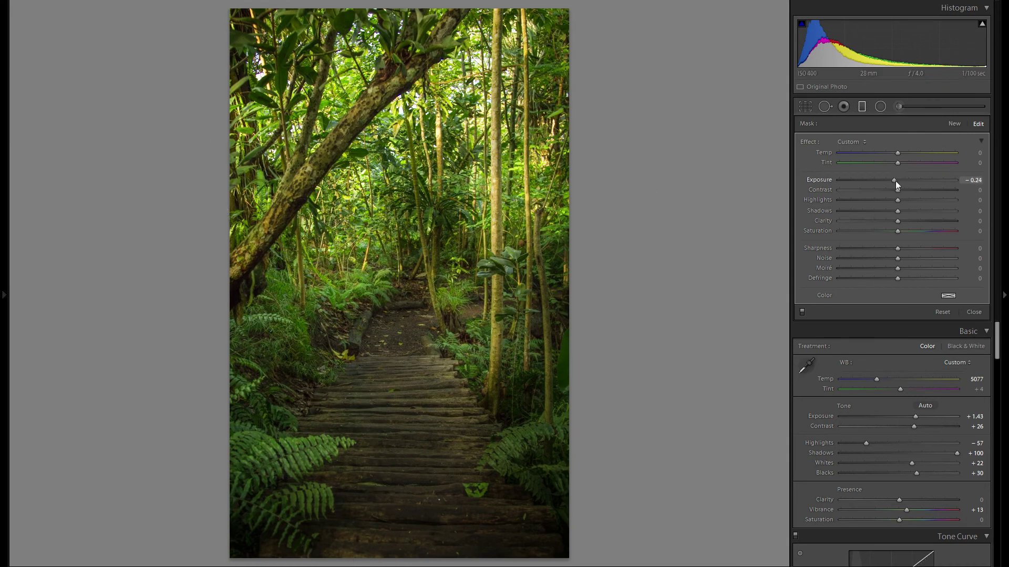